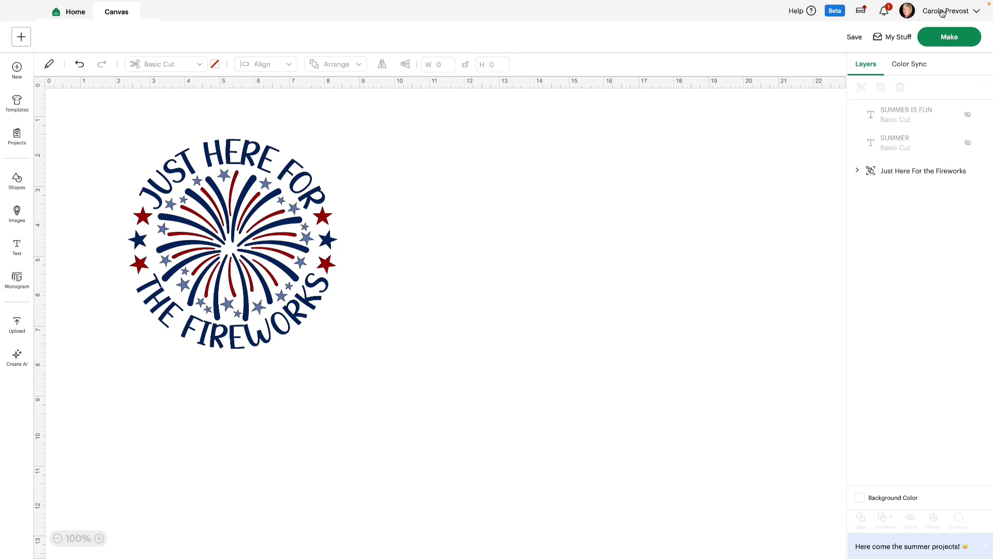
- Open the app settings from the account menu and close them without changes
click(976, 10)
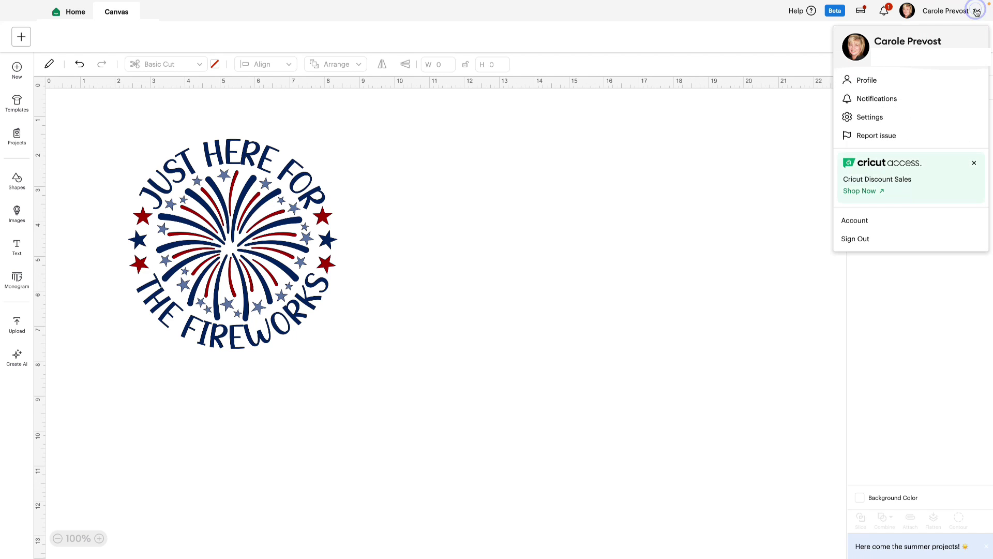
click(865, 118)
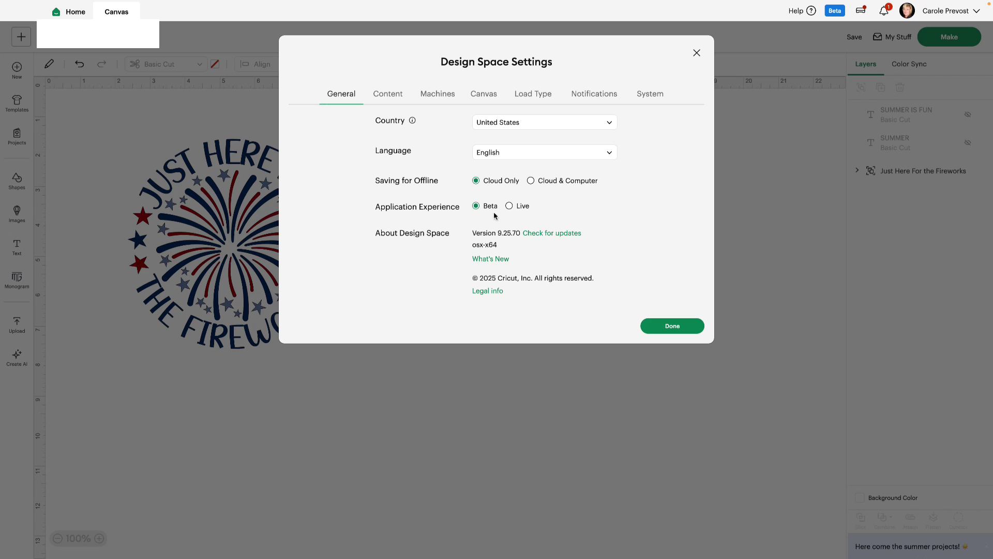
click(660, 332)
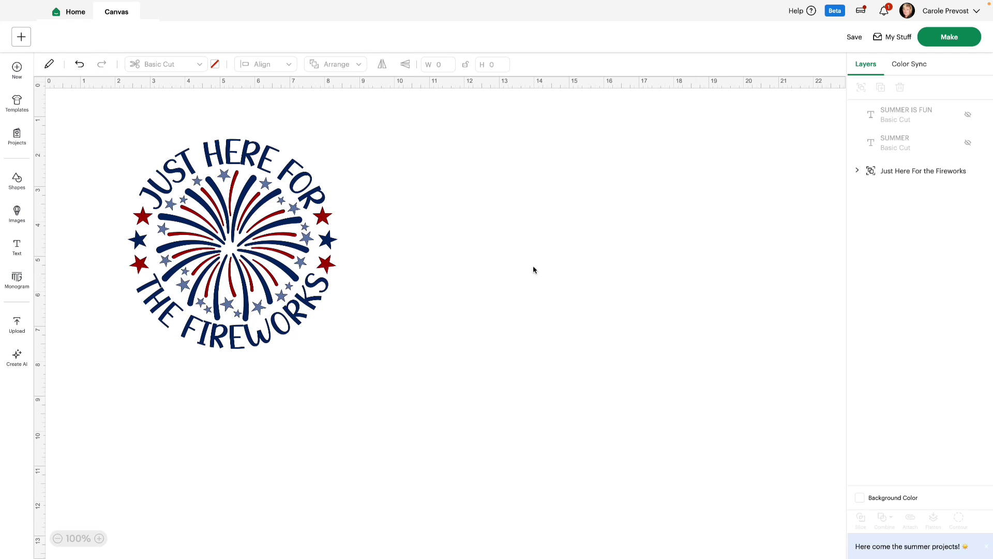
- Move the fireworks design toward the canvas centre, leaving its operation on Basic Cut
drag(185, 236, 349, 248)
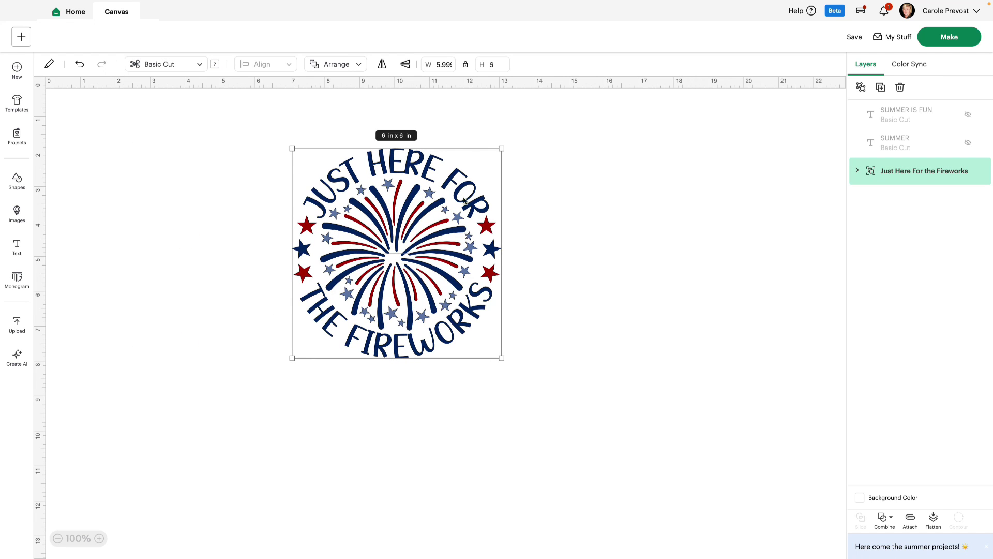
click(643, 227)
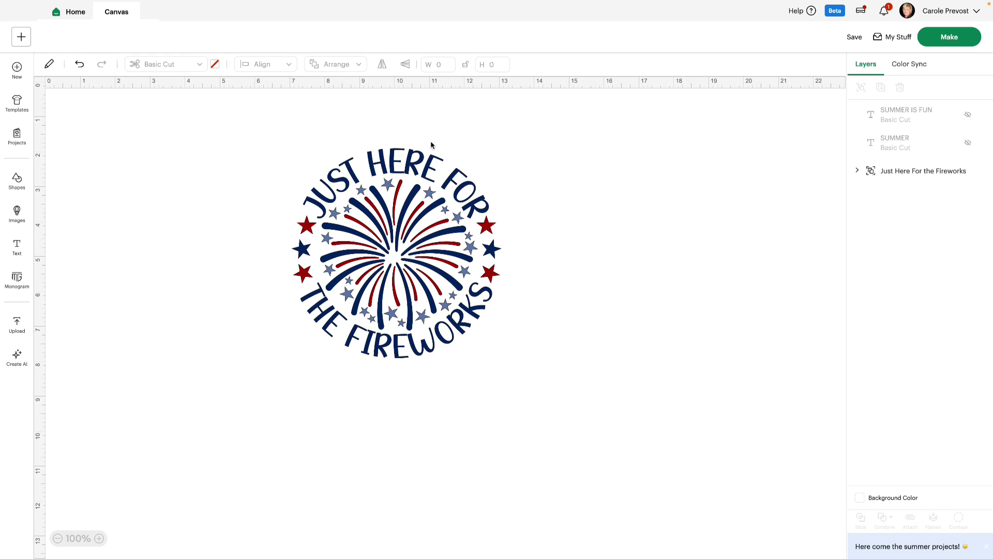
click(382, 225)
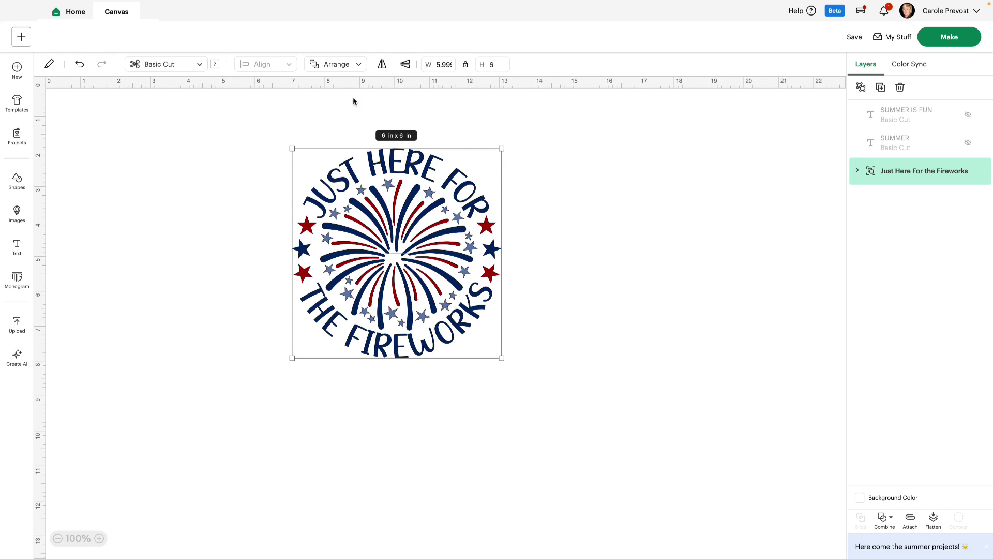
click(199, 65)
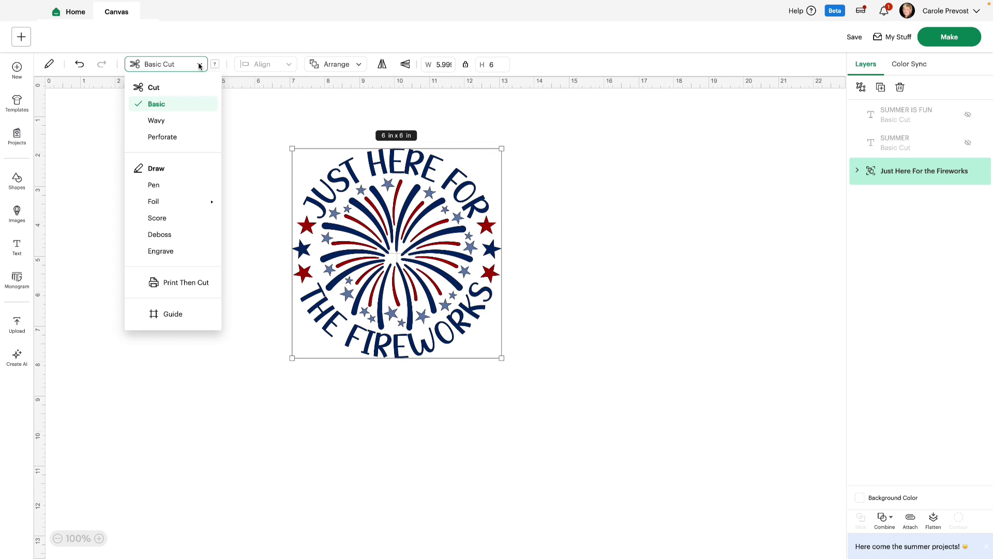
click(199, 65)
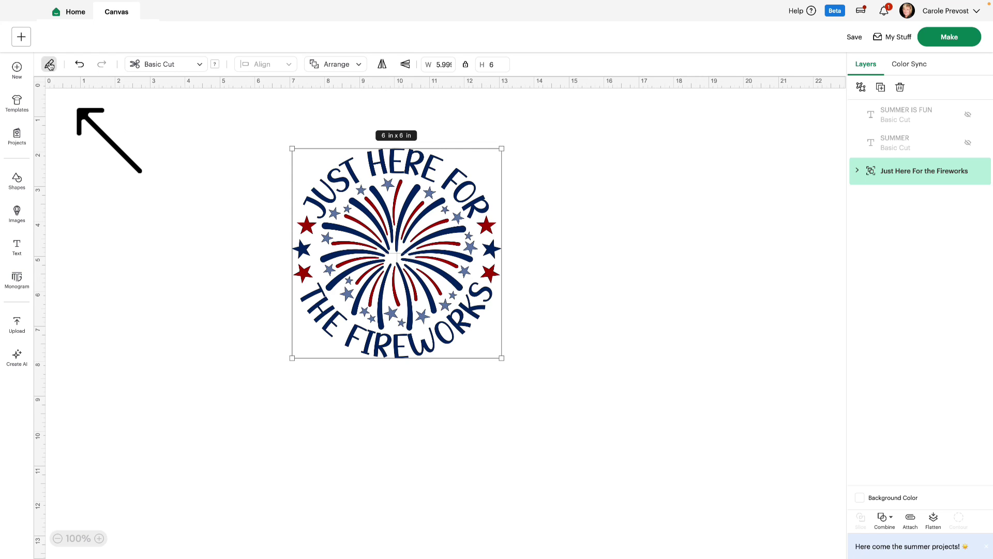
- Open More Tools and rotate the fireworks design to 5°
click(50, 64)
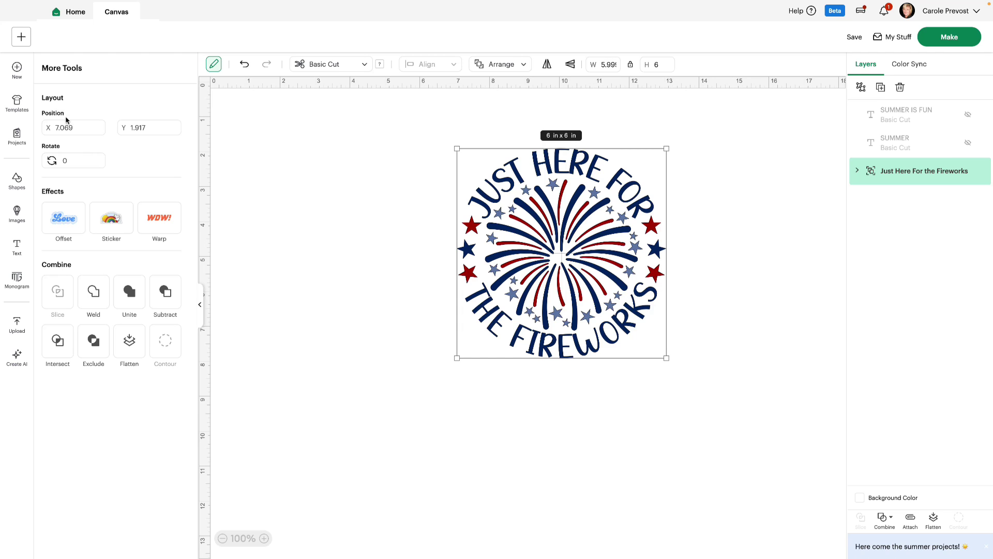
click(85, 161)
key(Return)
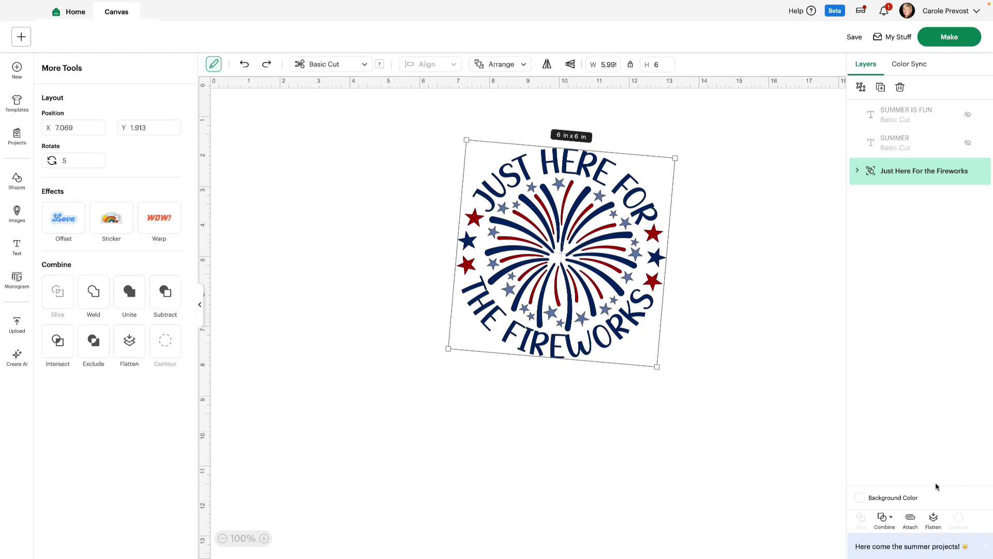
- Dismiss the summer banner, reset rotation to 0°, and move the design right to X 9.014, Y 1.708
click(986, 547)
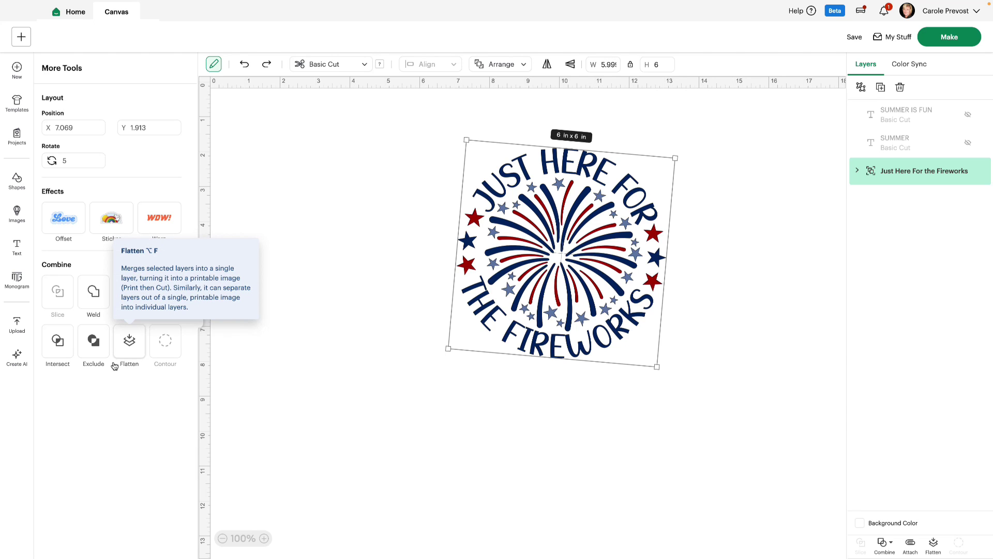
click(83, 161)
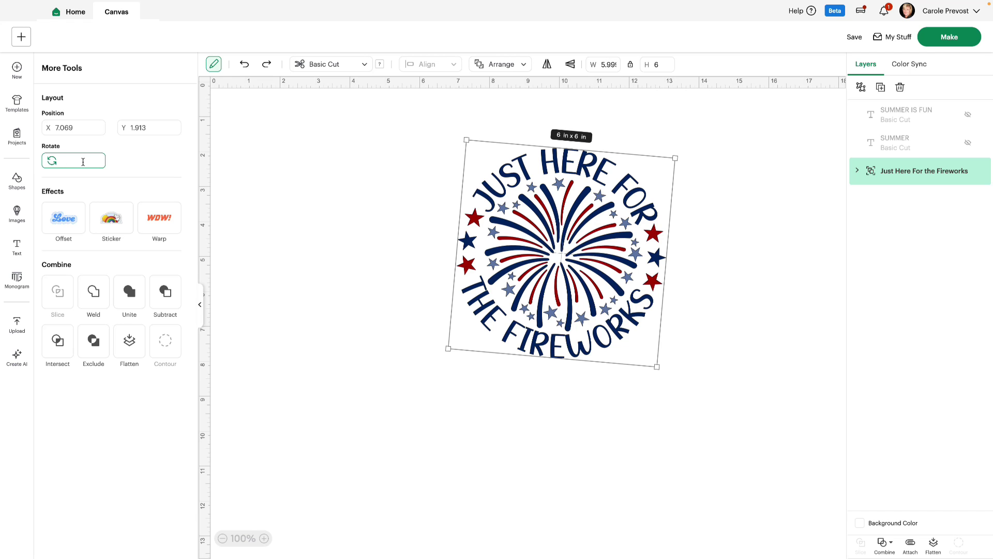
text(0)
key(Return)
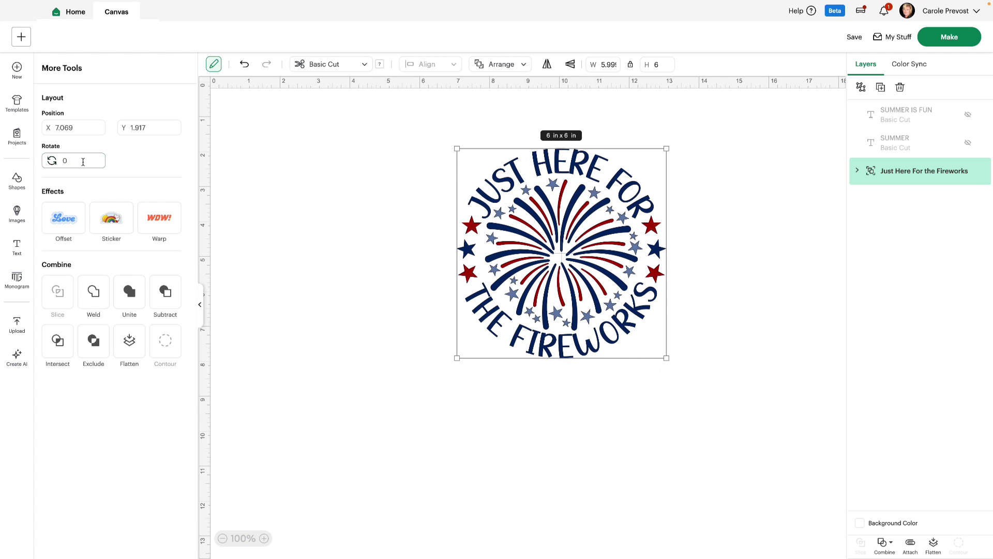
click(337, 304)
drag(531, 285, 552, 268)
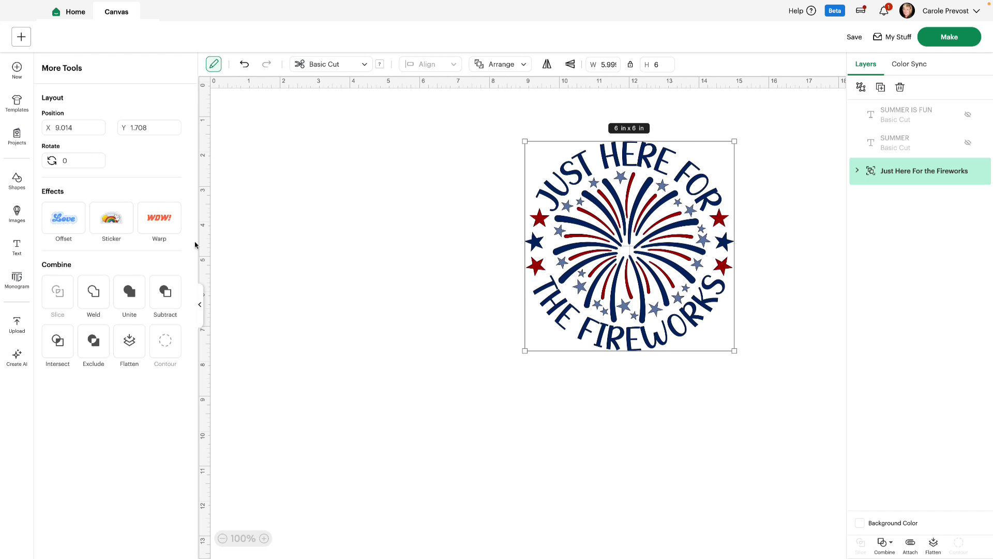
- Collapse More Tools and undo an accidental move of the fireworks design
click(201, 307)
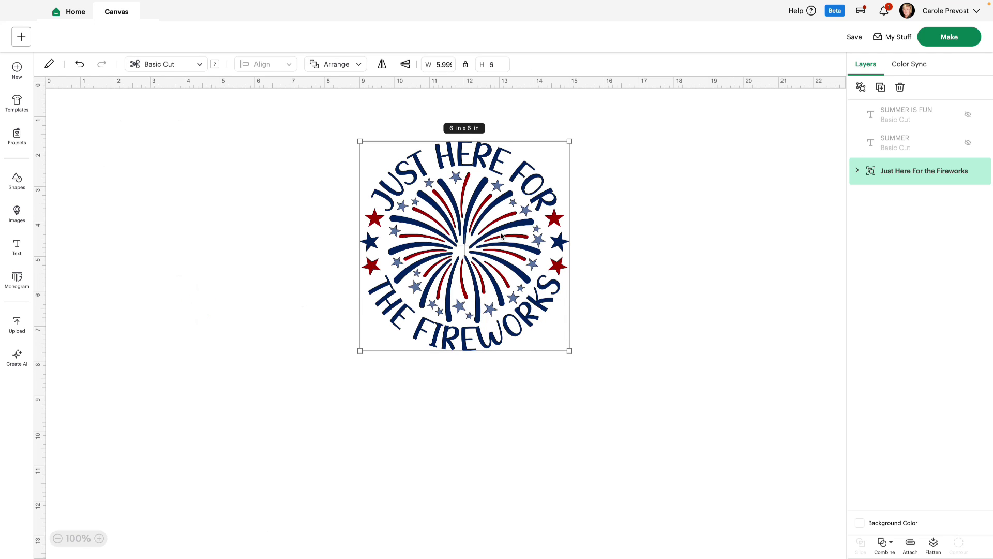
drag(501, 236, 308, 226)
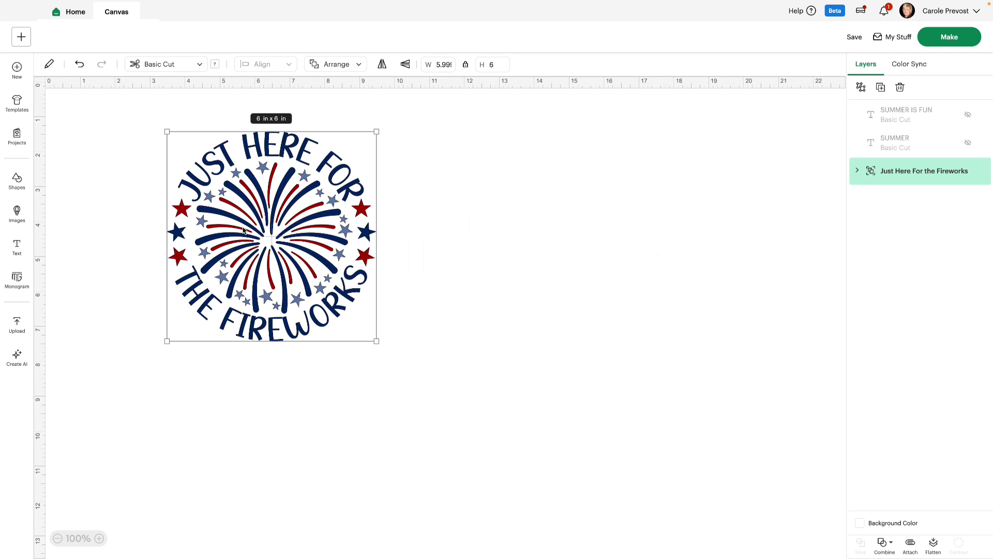
key(ctrl+z)
key(ctrl+z)
key(ctrl+z)
click(312, 280)
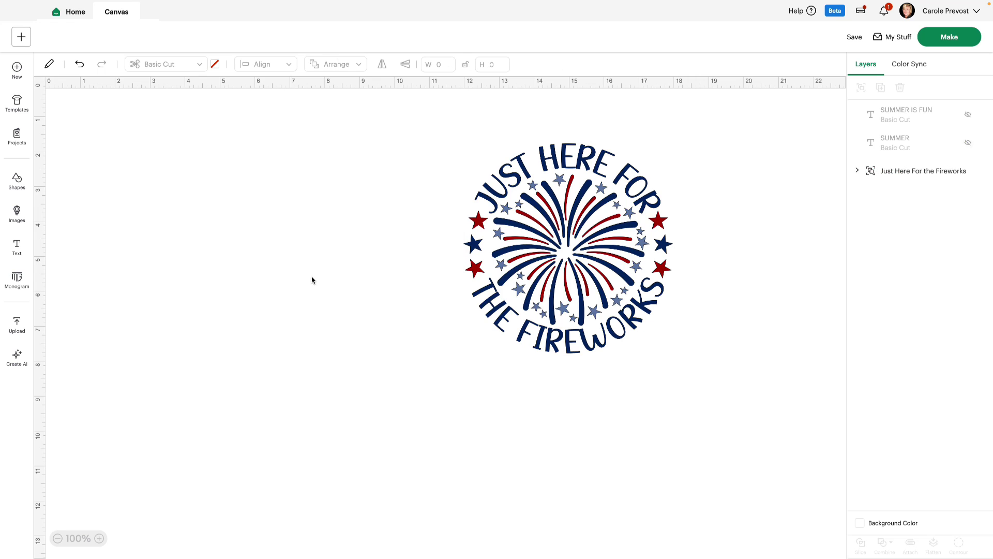
- Unhide the SUMMER text, move it right, and show its font choices
click(967, 143)
drag(176, 244, 413, 176)
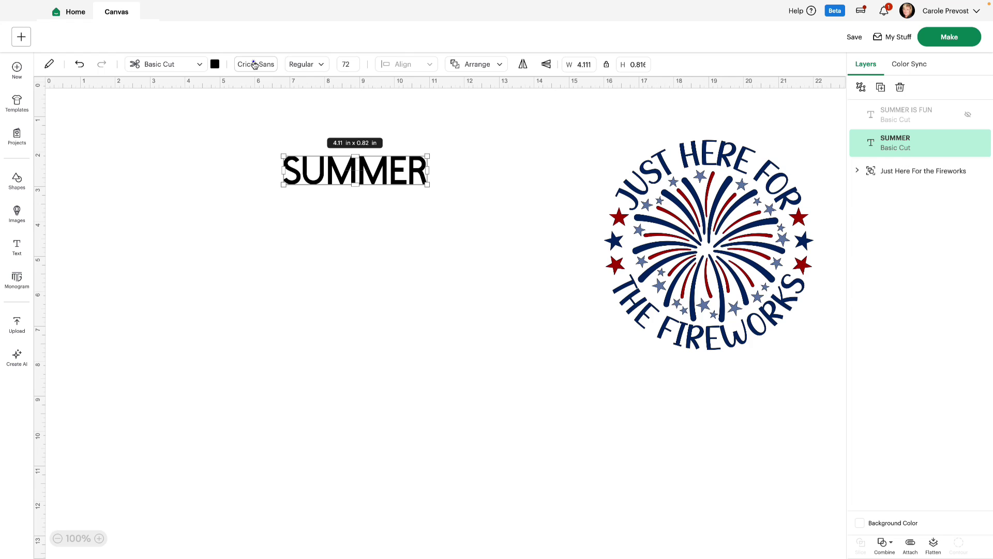
click(254, 64)
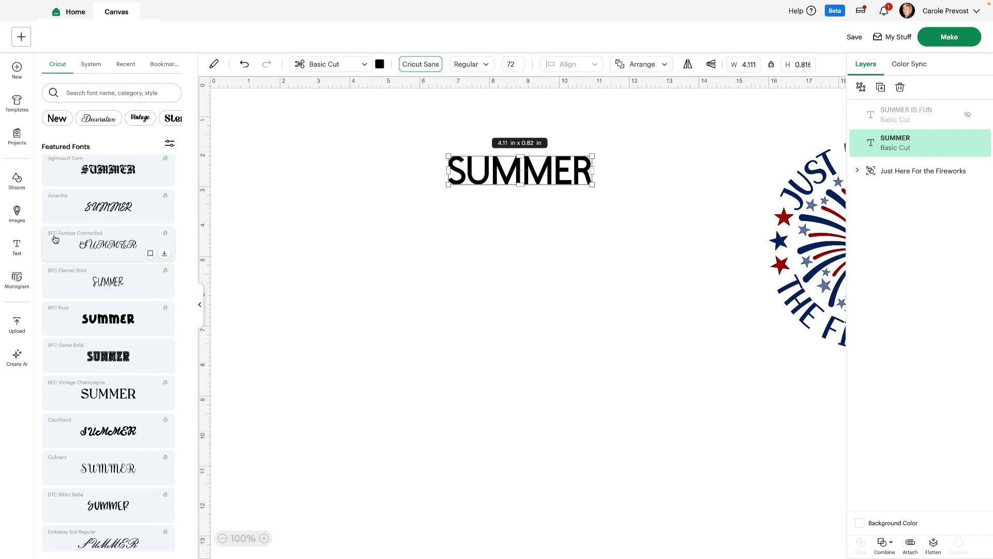
- Search fonts for 'BFC', clear the search, and hide the font list, keeping Cricut Sans
click(110, 92)
text(BFC)
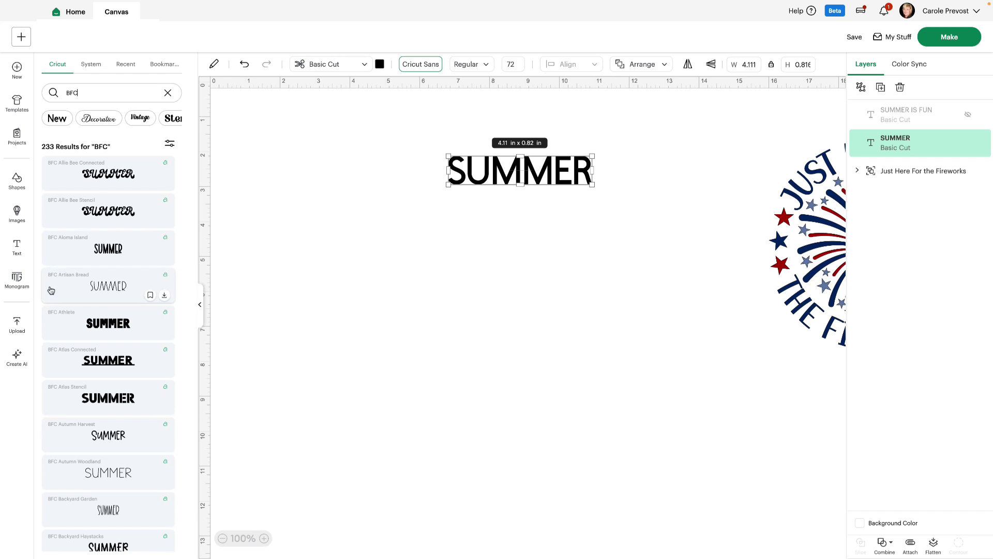
double_click(72, 93)
key(BackSpace)
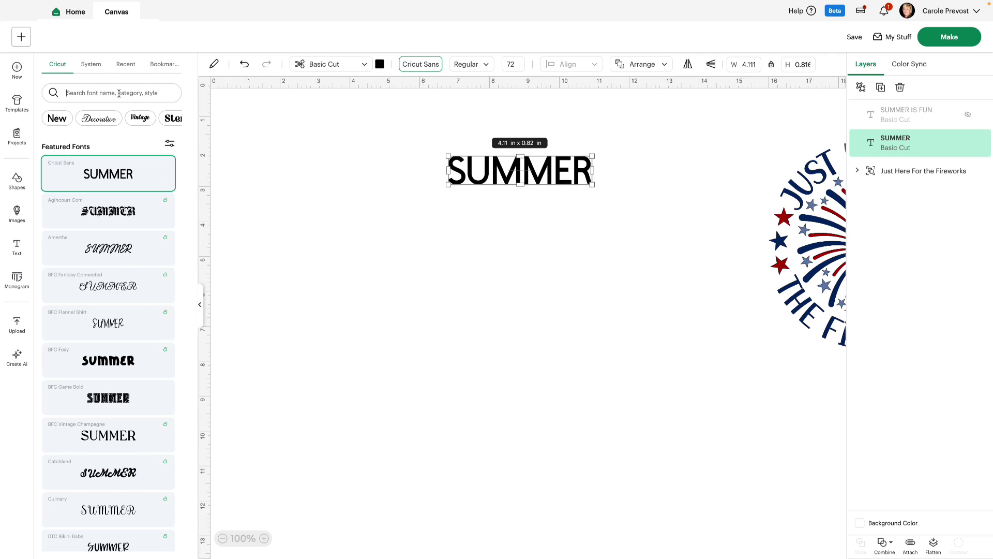
click(200, 304)
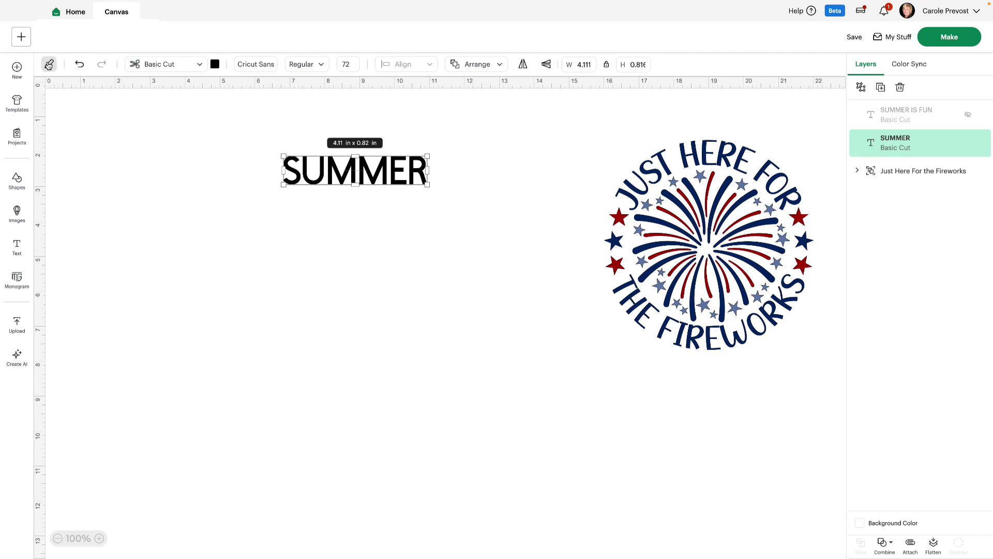
- Open More Tools, keep text alignment centred, and unhide the SUMMER IS FUN layer
click(60, 72)
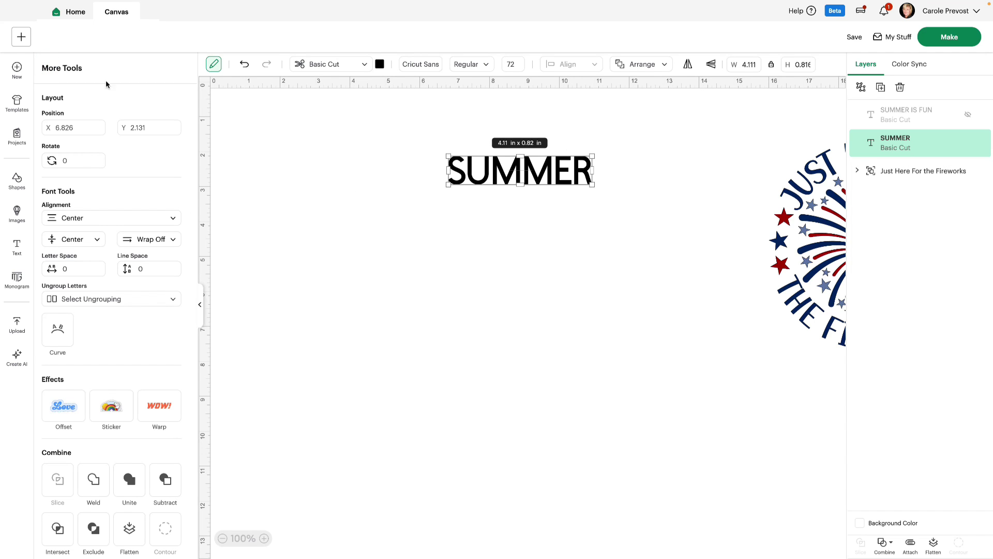
click(82, 155)
click(175, 217)
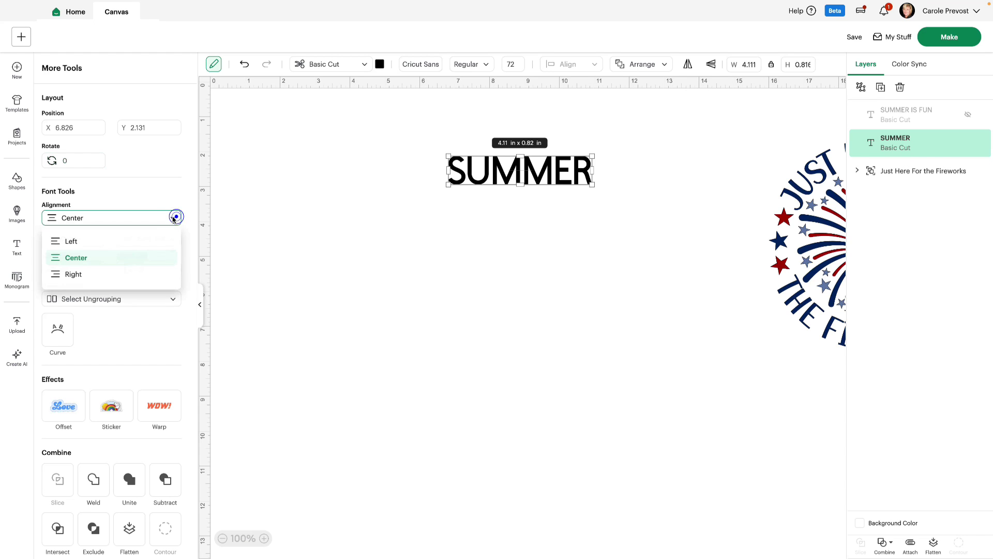
click(175, 217)
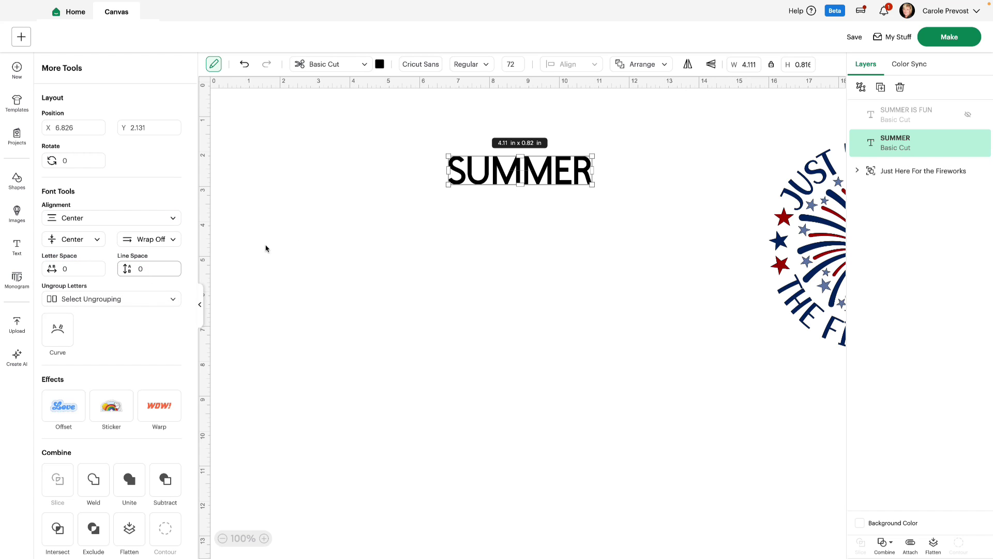
click(969, 118)
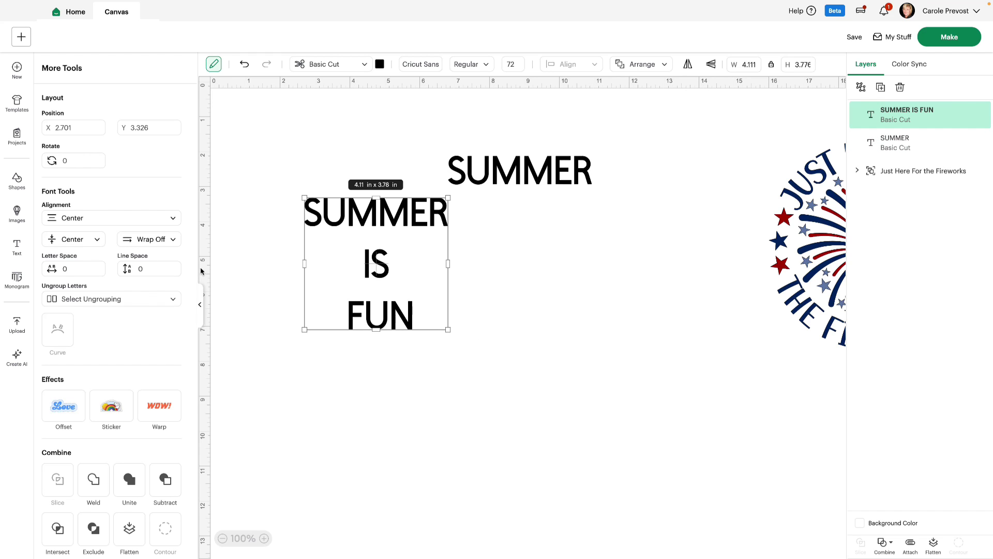
- Set the SUMMER IS FUN line spacing to -5
click(171, 265)
key(BackSpace)
text(-5)
key(Return)
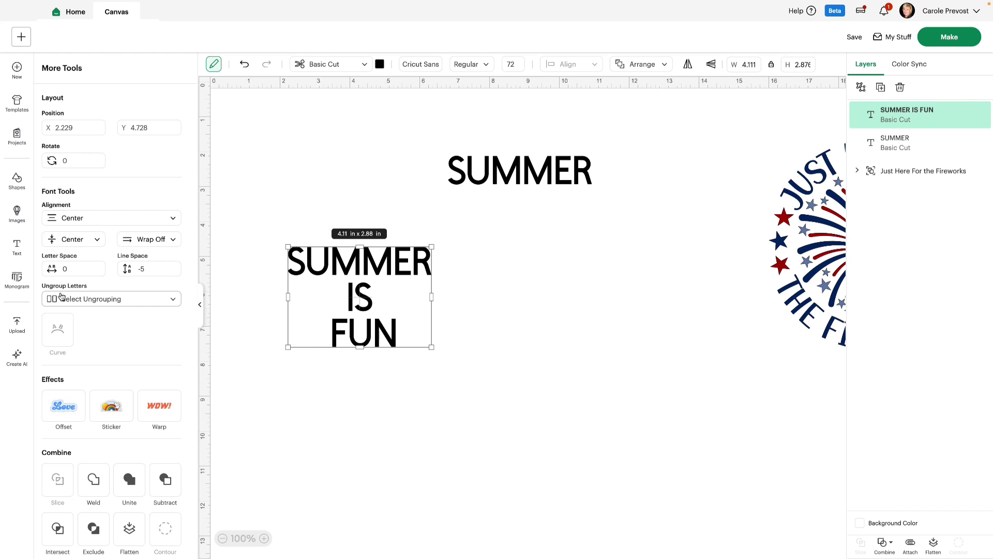
- Ungroup SUMMER IS FUN to lines and drag FUN, IS and SUMMER to respace them
click(173, 299)
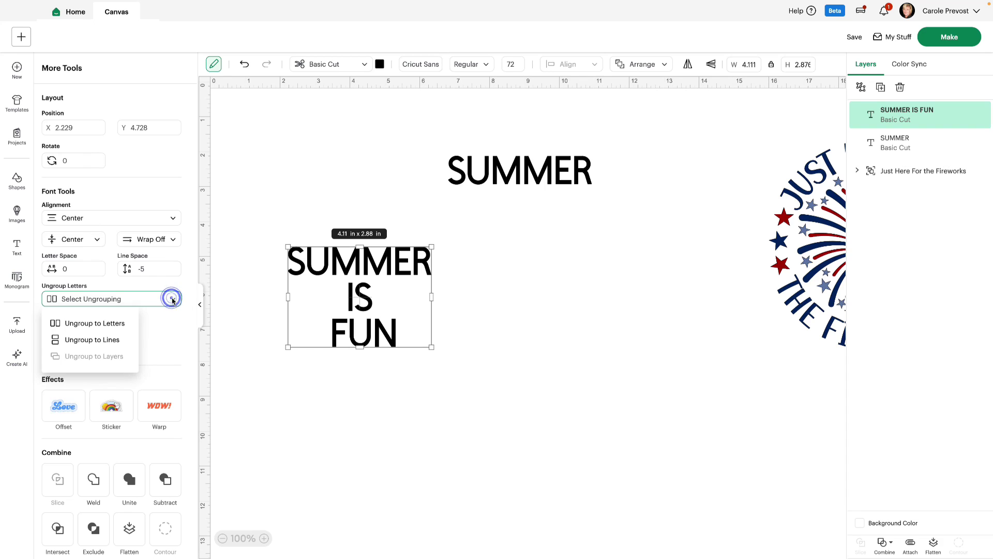
click(114, 340)
click(374, 339)
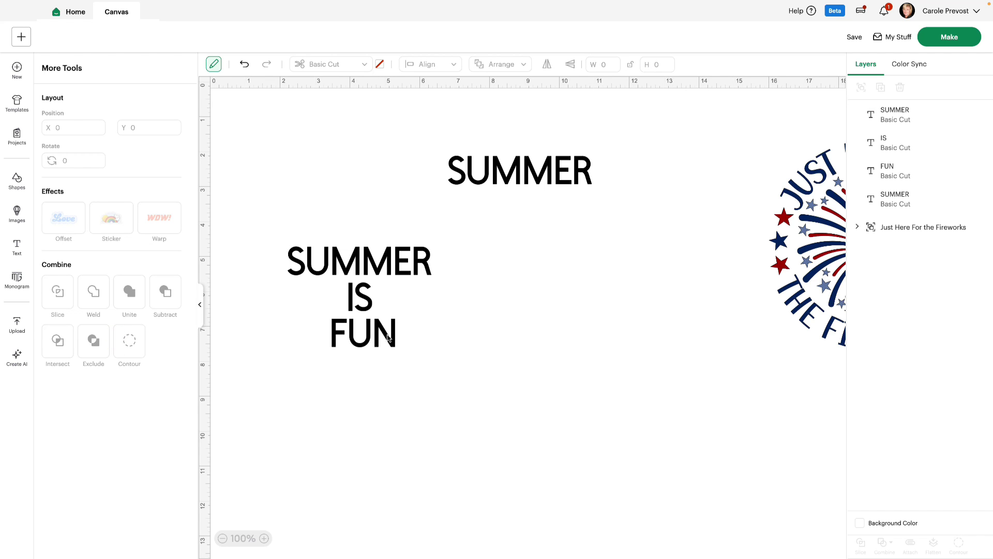
drag(386, 359, 386, 380)
drag(362, 293, 362, 316)
drag(376, 269, 376, 285)
- Group the SUMMER, IS and FUN lines together and hide the group
click(526, 355)
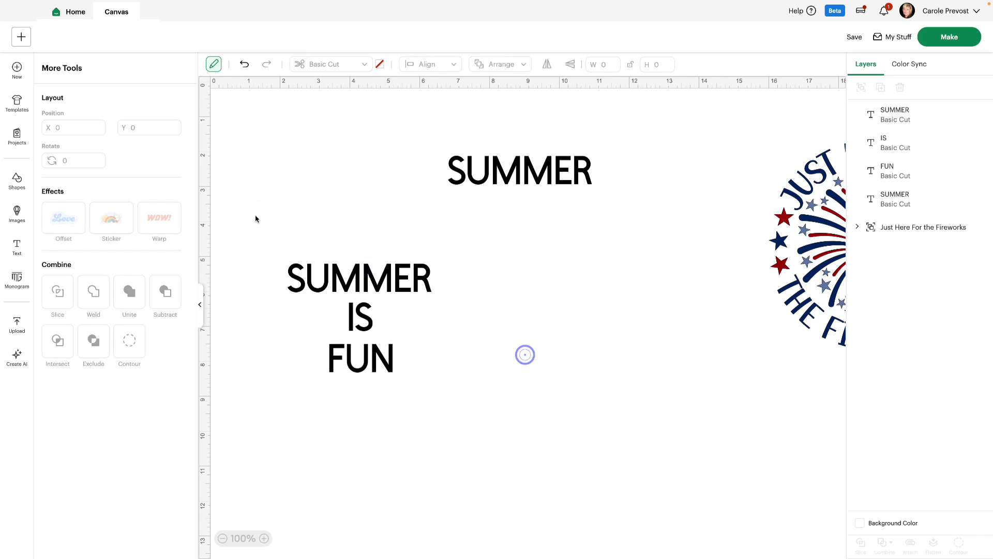
drag(256, 226, 448, 399)
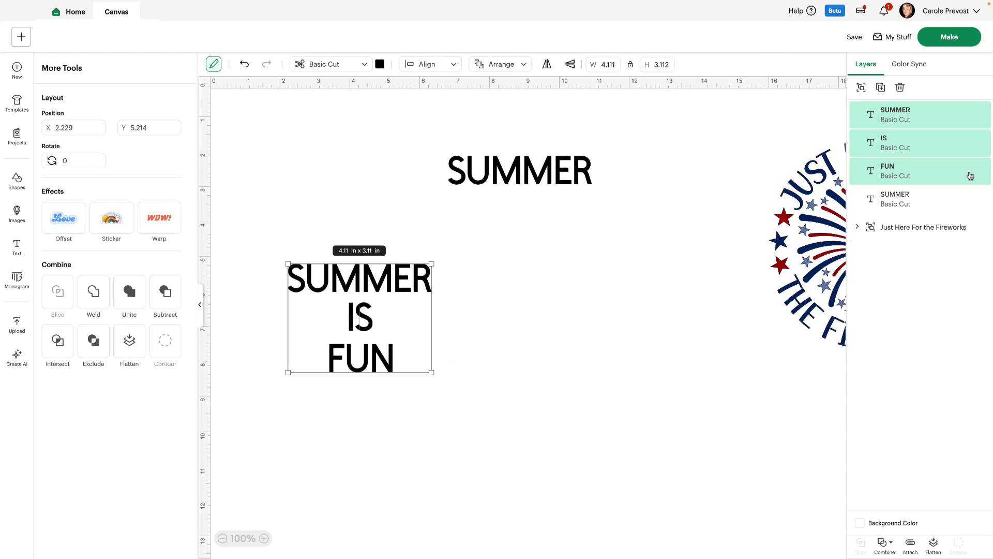
click(861, 87)
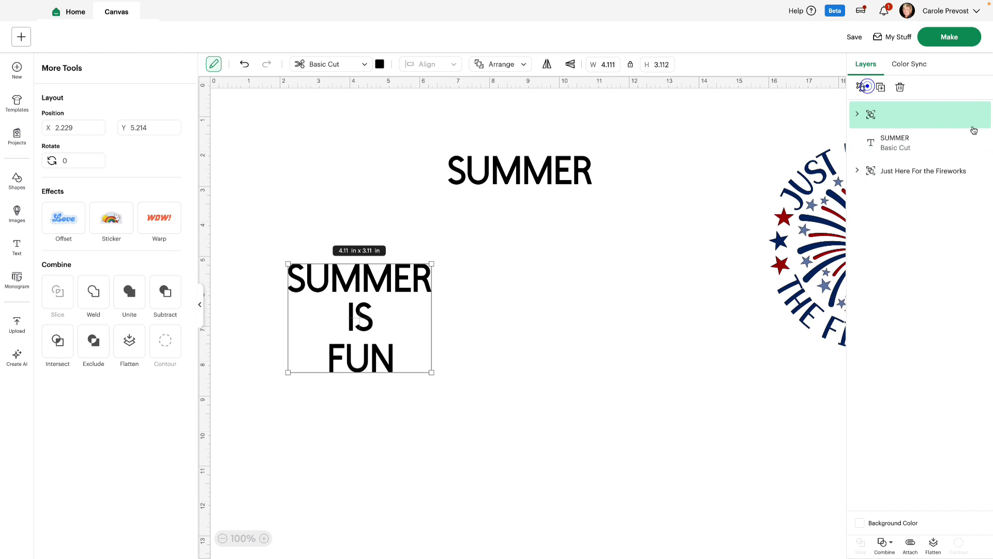
click(968, 114)
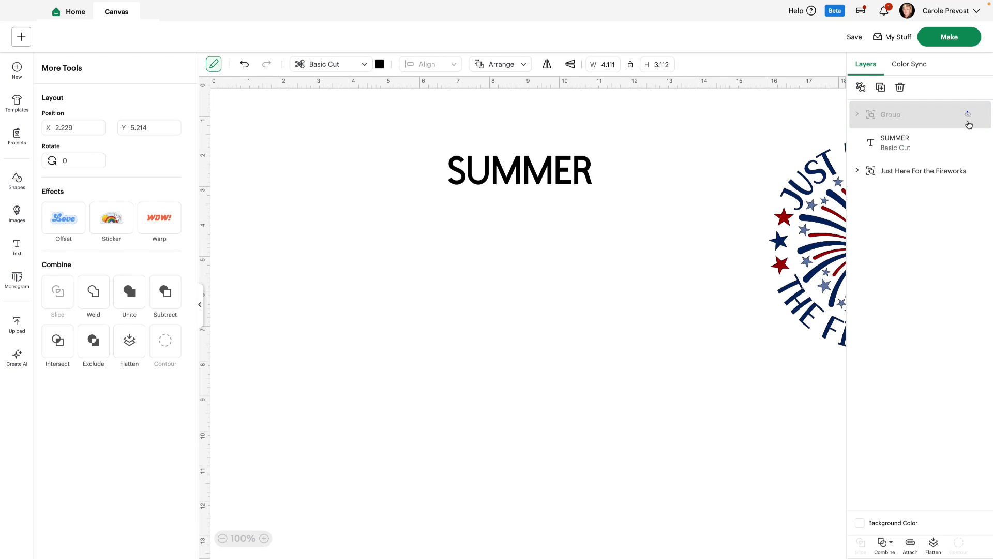
click(554, 402)
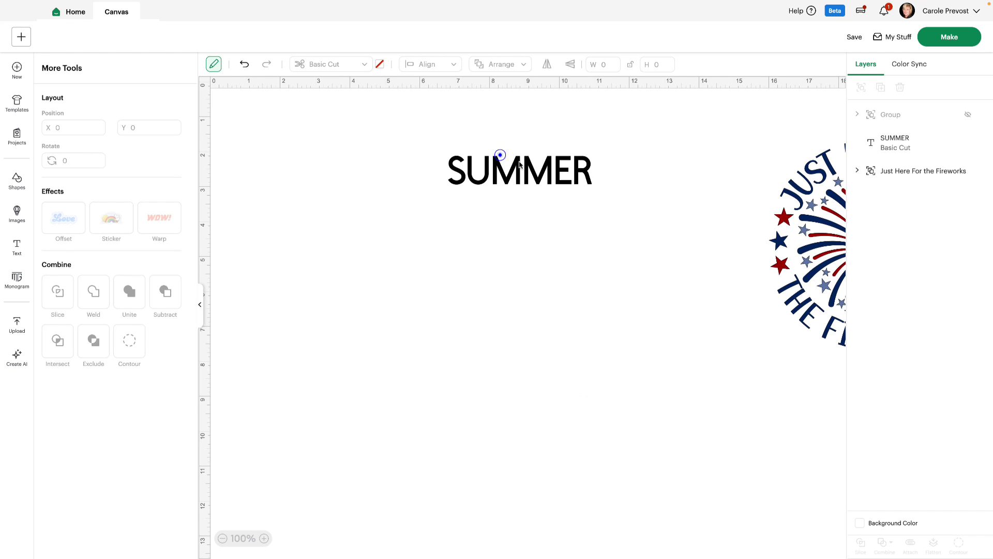
- Select SUMMER, try the Curve slider, and close it with the text left straight
click(500, 155)
click(503, 176)
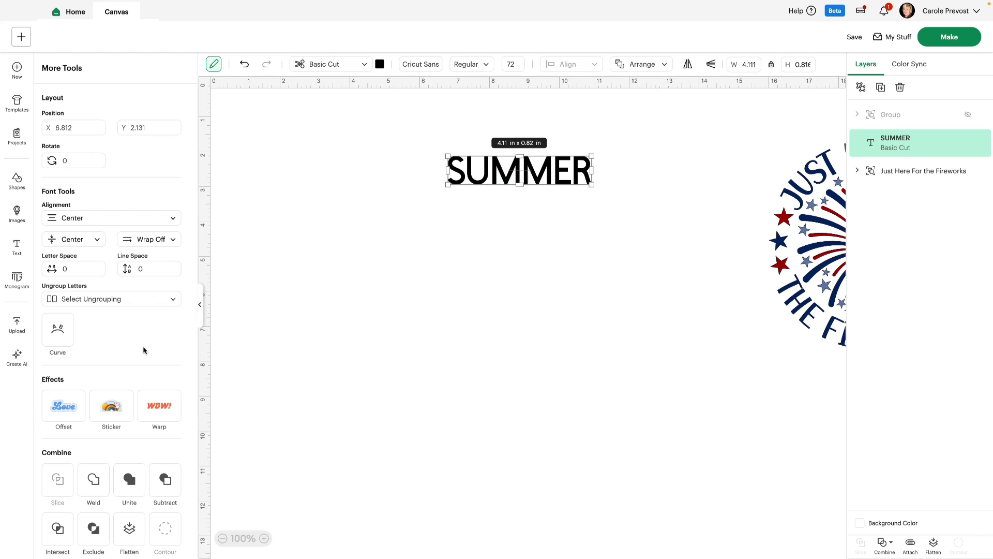
click(58, 327)
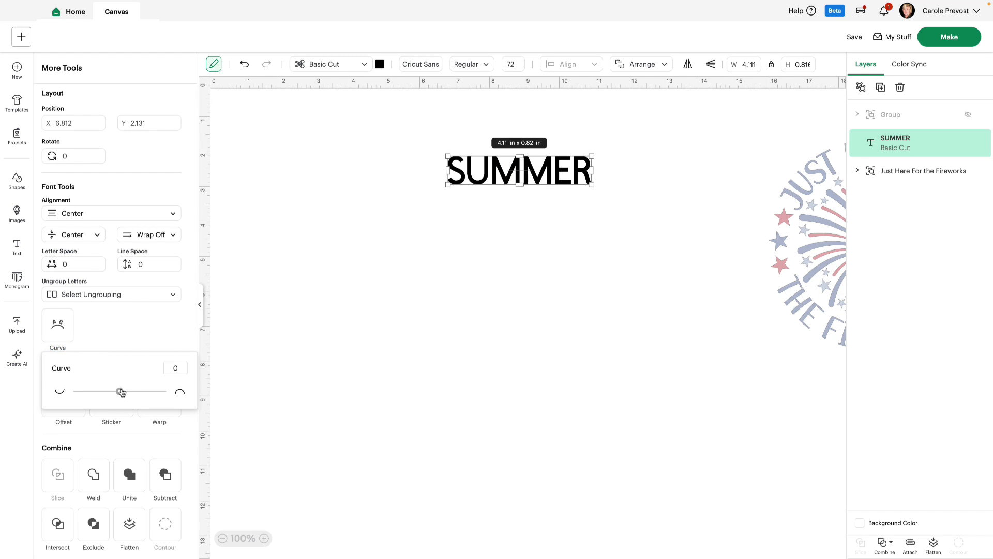
mouse_move(120, 392)
mouse_down()
mouse_move(110, 391)
mouse_move(120, 391)
mouse_up()
click(314, 389)
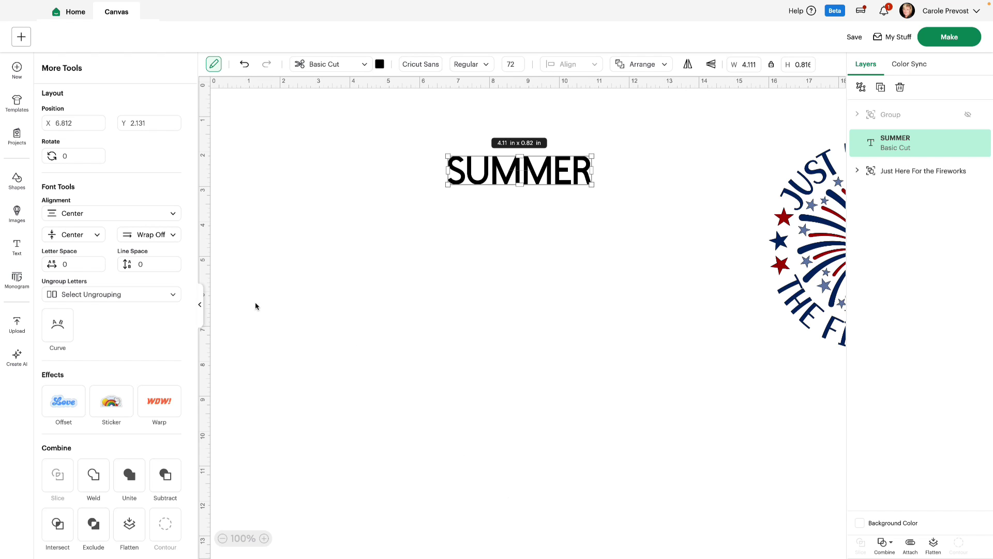
- Hide More Tools and place the fireworks design below SUMMER at about X 3.79, Y 3.75
click(200, 304)
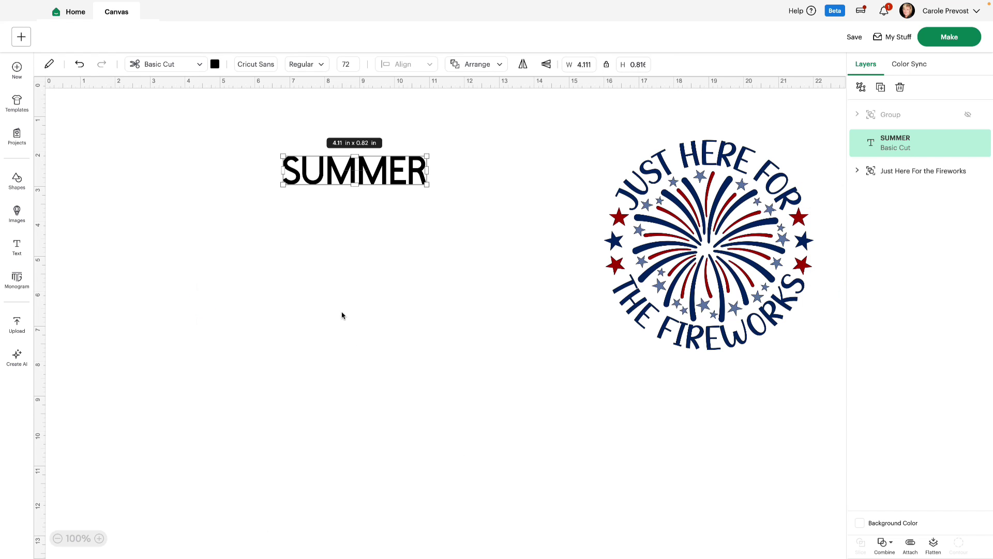
drag(681, 229, 385, 324)
click(500, 301)
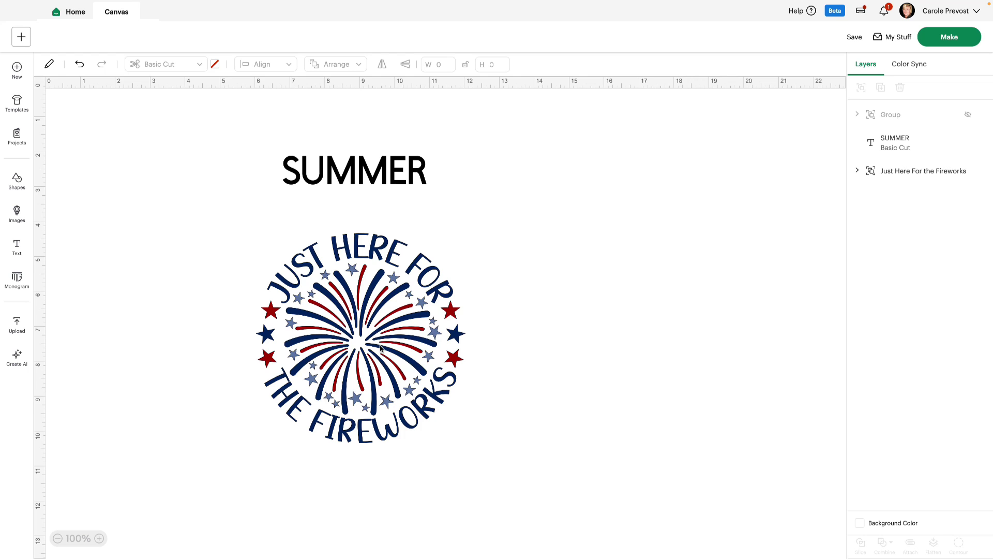
drag(408, 345, 330, 323)
click(523, 323)
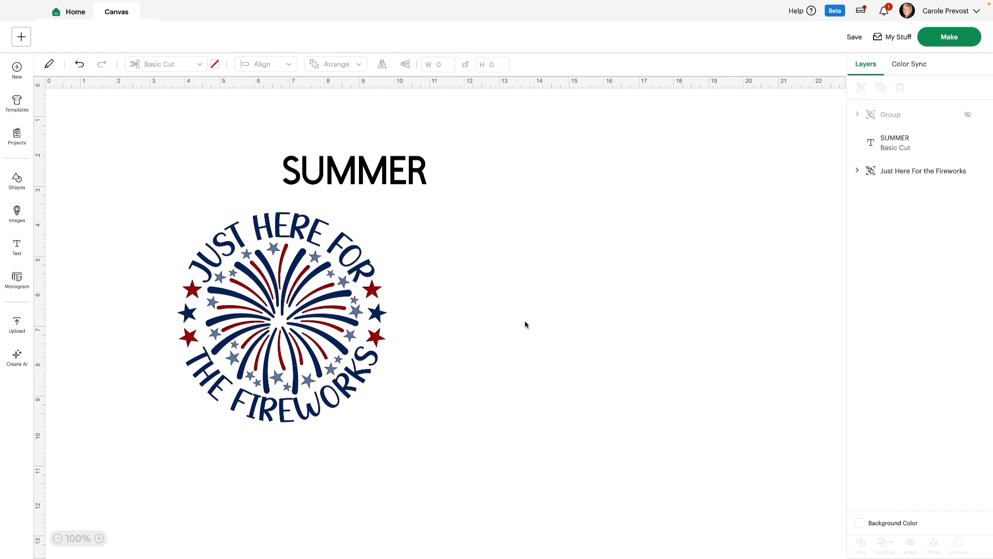